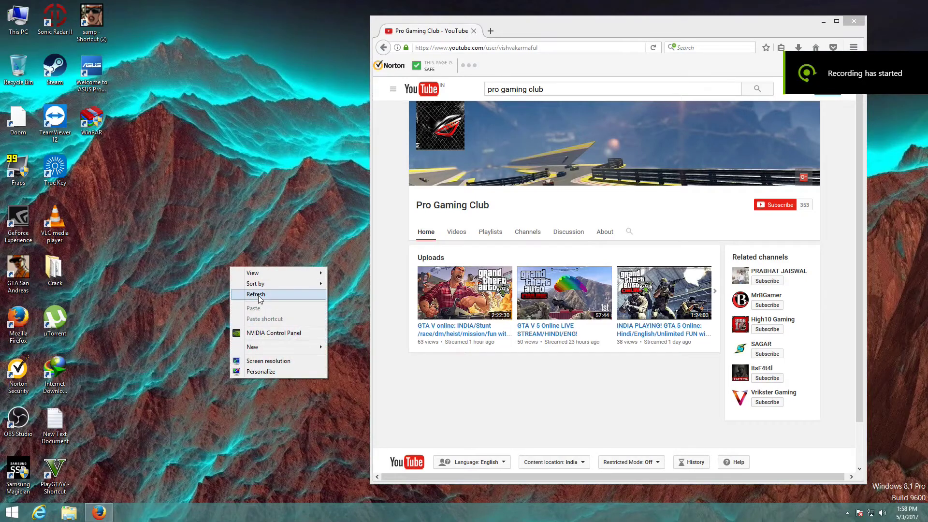
Step: Refresh the Windows desktop repeatedly from its right-click menu
left_click(260, 299)
right_click(260, 297)
left_click(271, 324)
right_click(283, 327)
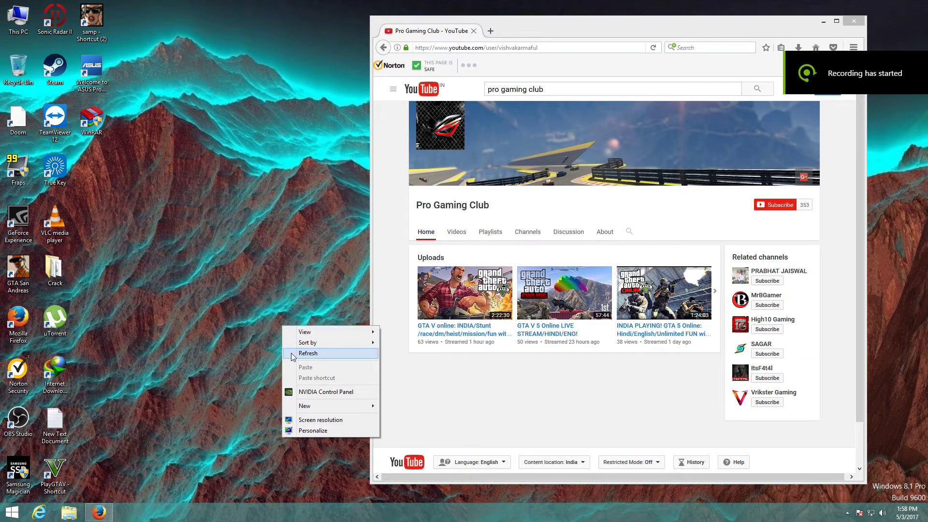
left_click(292, 354)
right_click(292, 353)
left_click(301, 380)
right_click(300, 380)
left_click(313, 409)
right_click(313, 408)
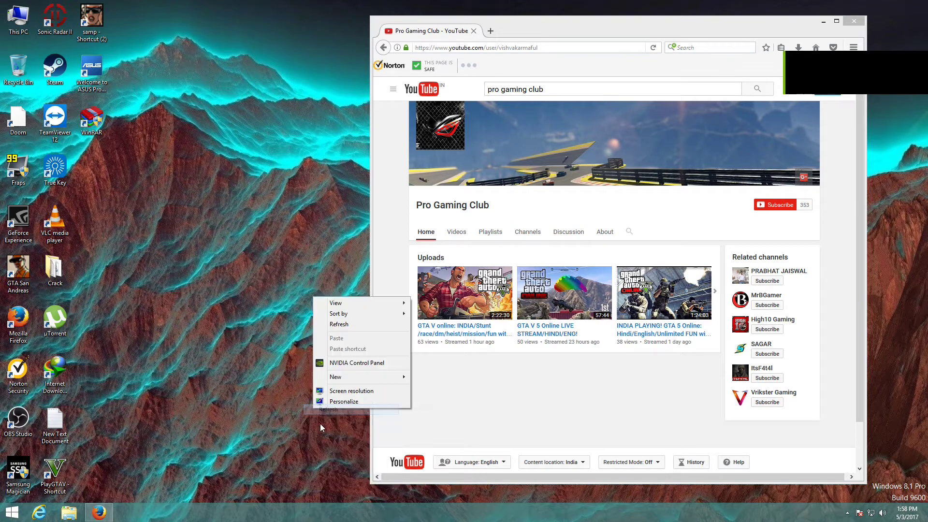
left_click(335, 324)
right_click(336, 325)
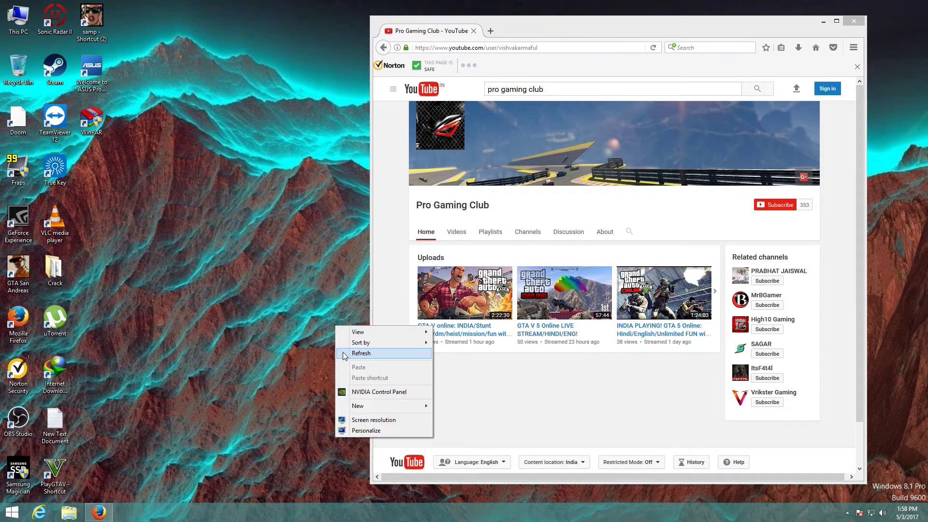
left_click(345, 356)
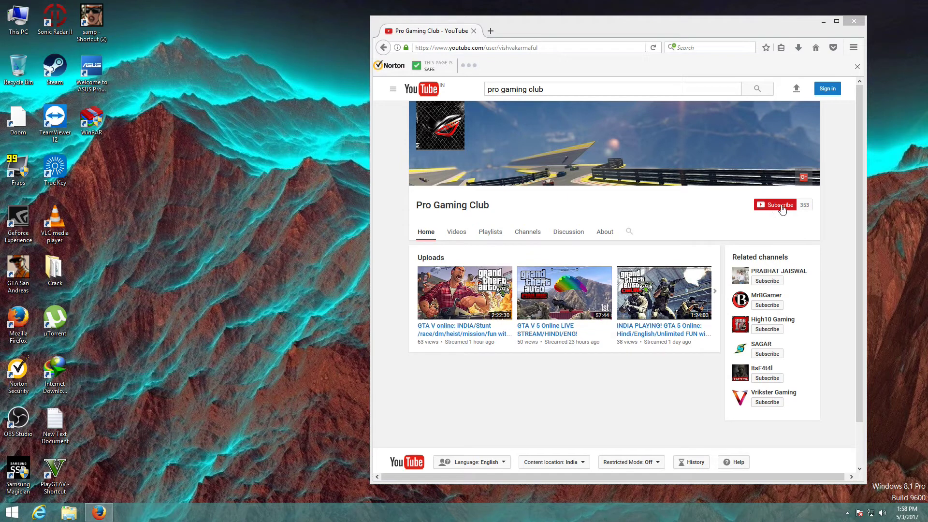
right_click(357, 272)
left_click(376, 300)
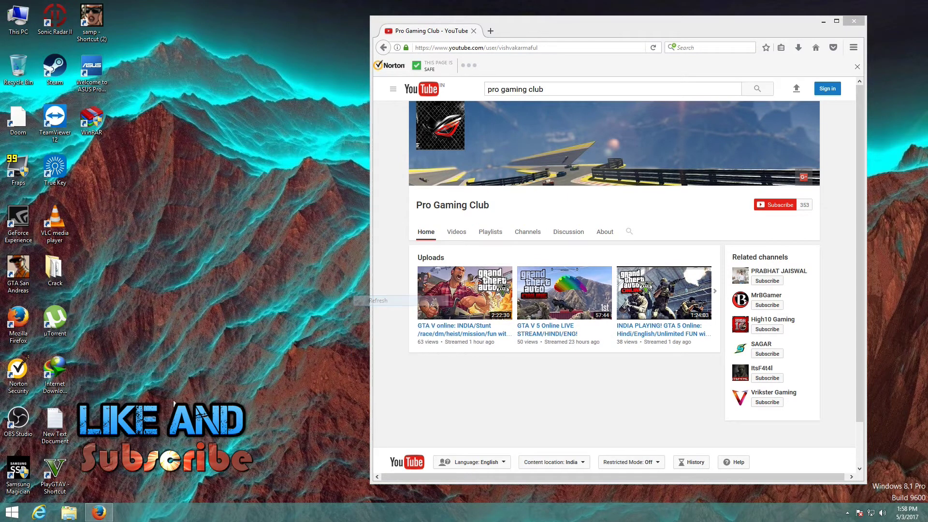
Step: Launch Samsung Magician and approve its UAC prompt
double_click(20, 480)
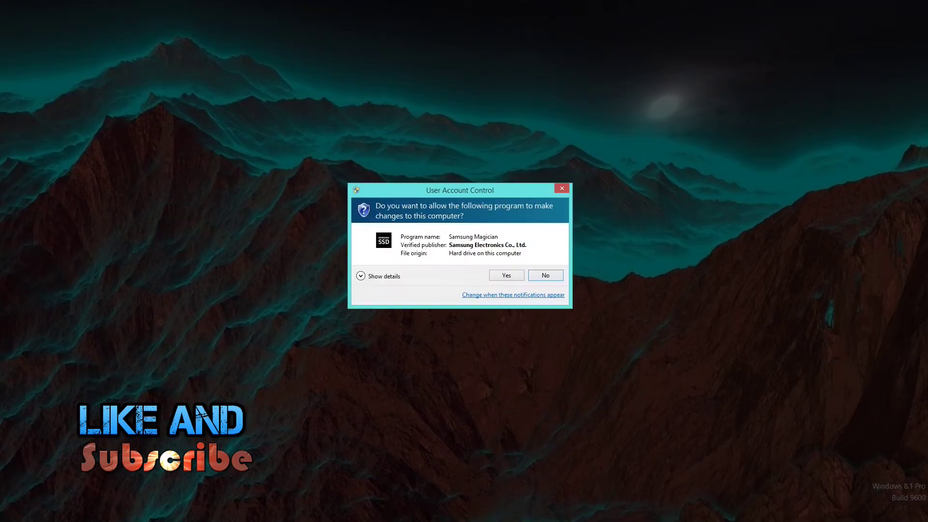
left_click(506, 275)
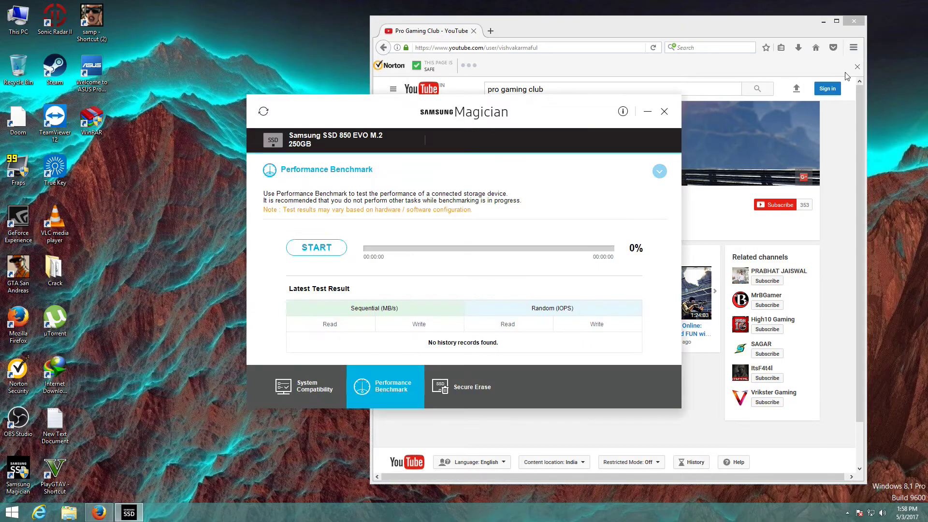
left_click(854, 23)
Step: Check System Compatibility, return to the overview, and bring up the Performance Benchmark page
left_click(328, 389)
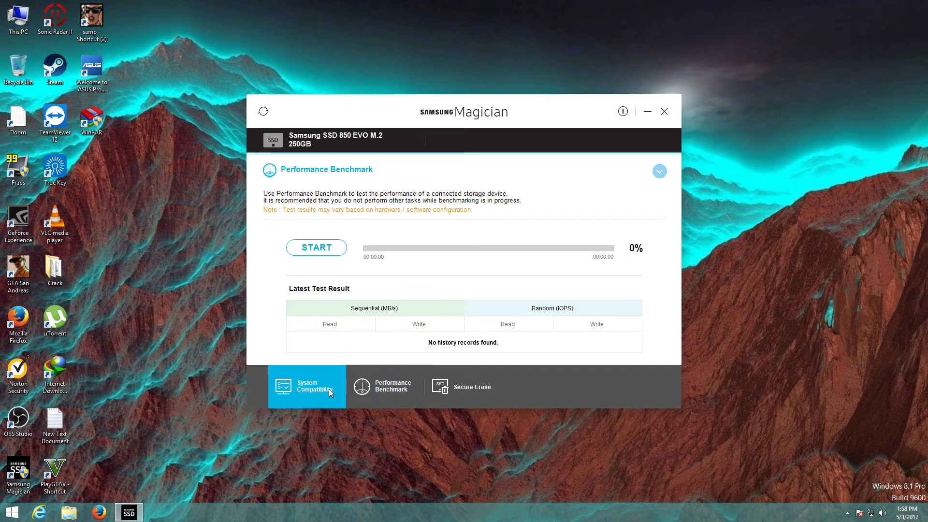
left_click(659, 171)
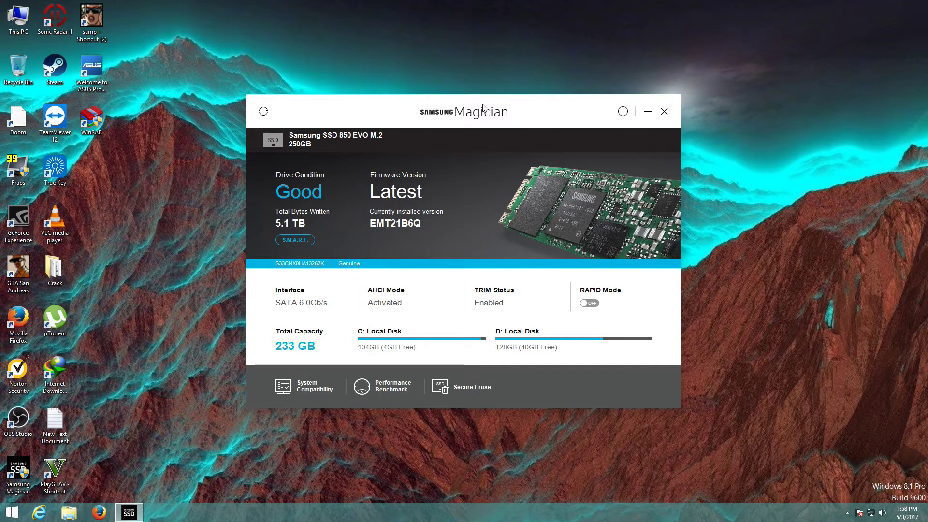
left_click_drag(483, 107, 465, 108)
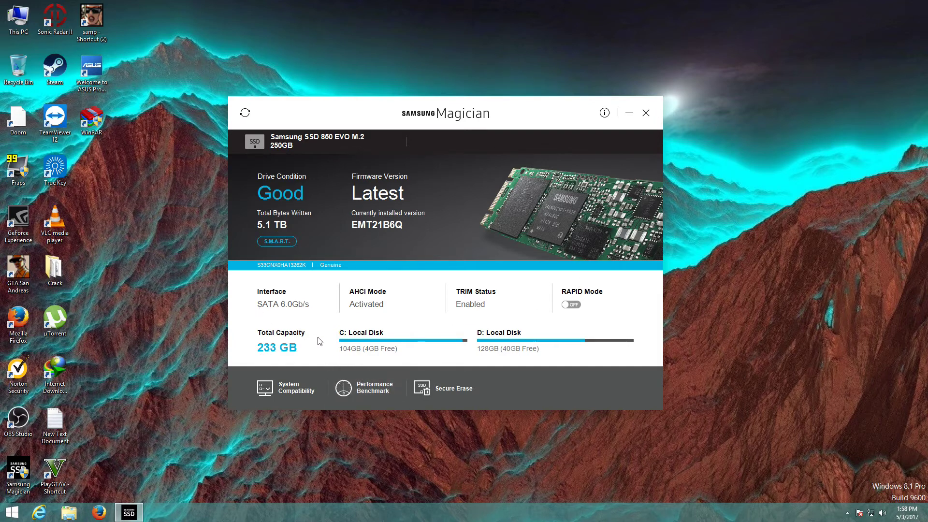
left_click(369, 393)
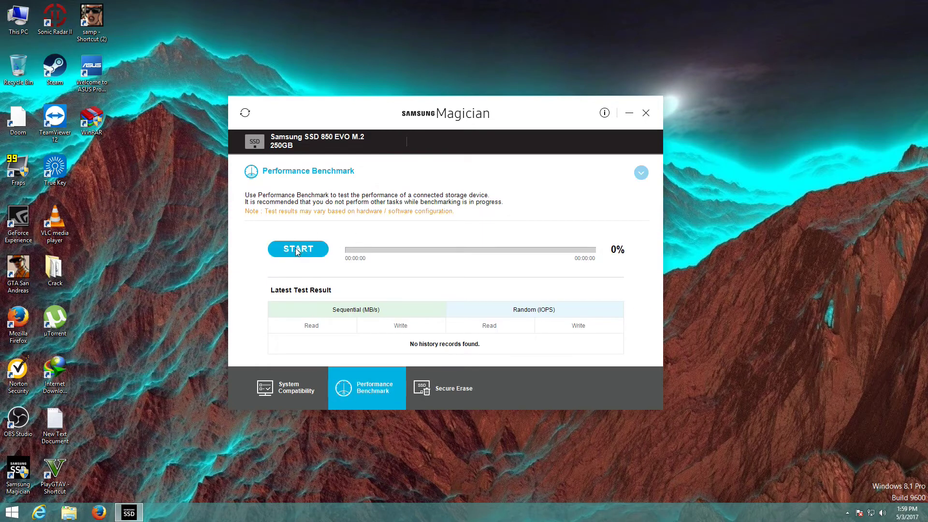
Step: Run the benchmark to 549/509 MB/s and 97,073/83,755 IOPS, then view System Compatibility
left_click(311, 257)
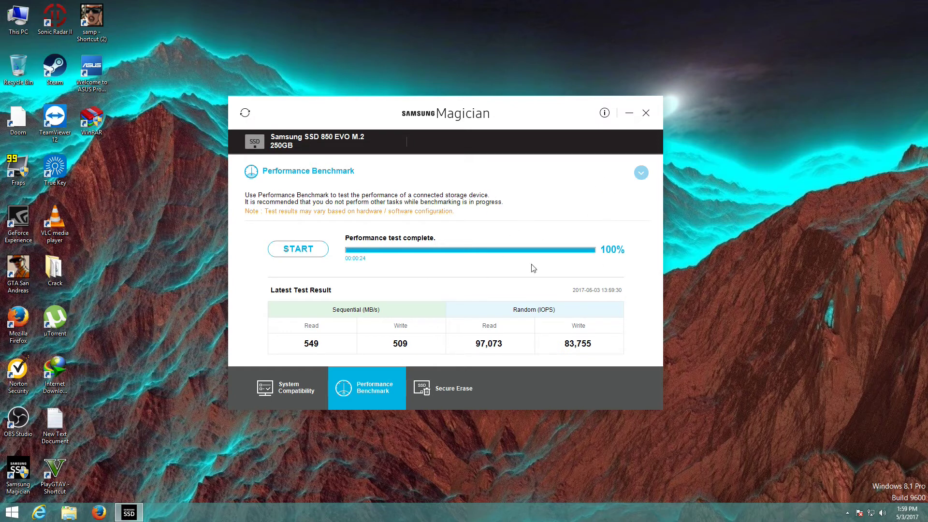
left_click(299, 381)
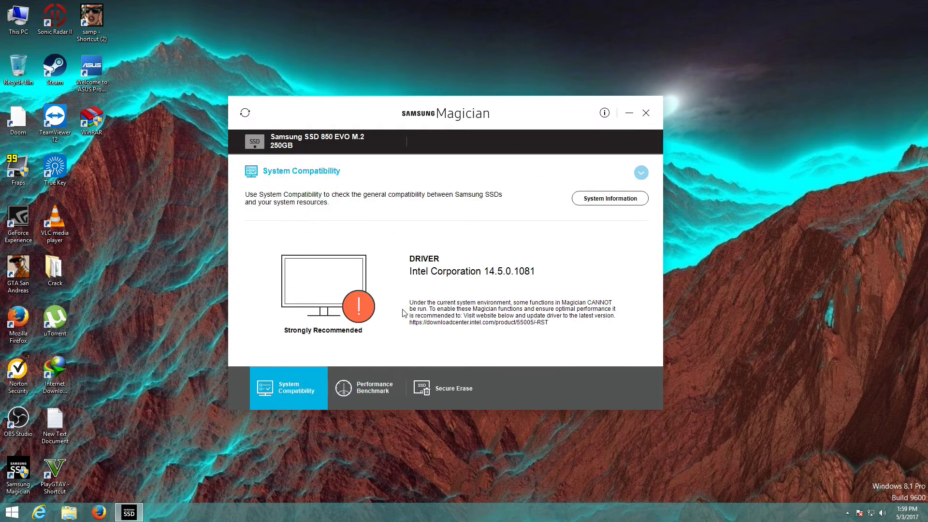
Step: Enable RAPID Mode, dismiss its notices for good, and confirm the required restart
left_click(640, 173)
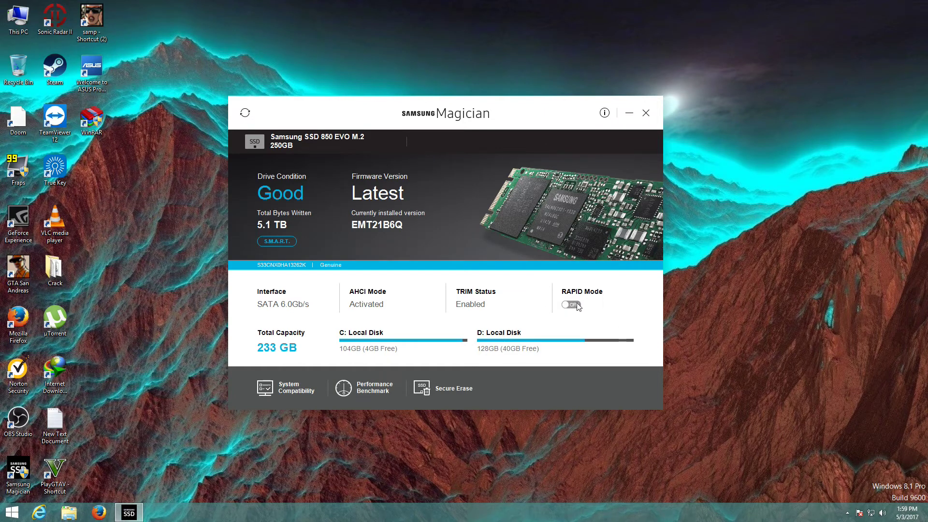
left_click(577, 303)
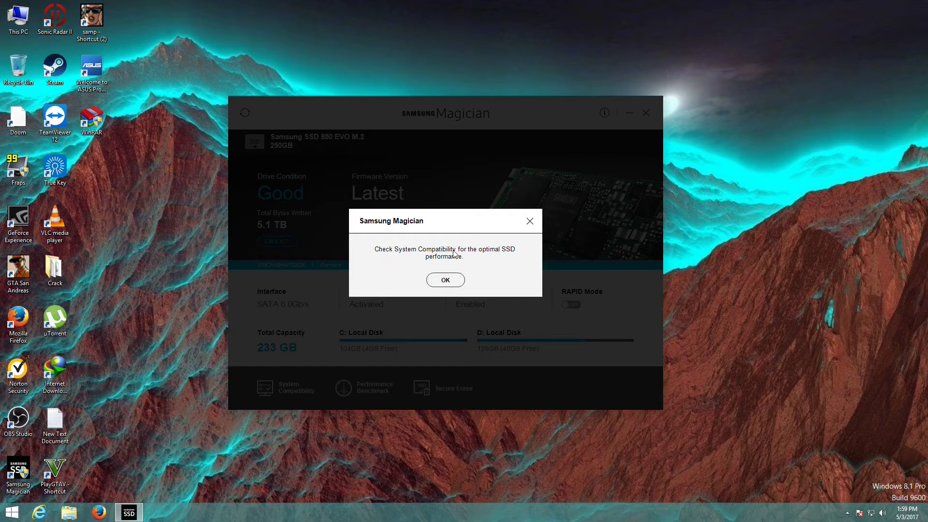
left_click(453, 281)
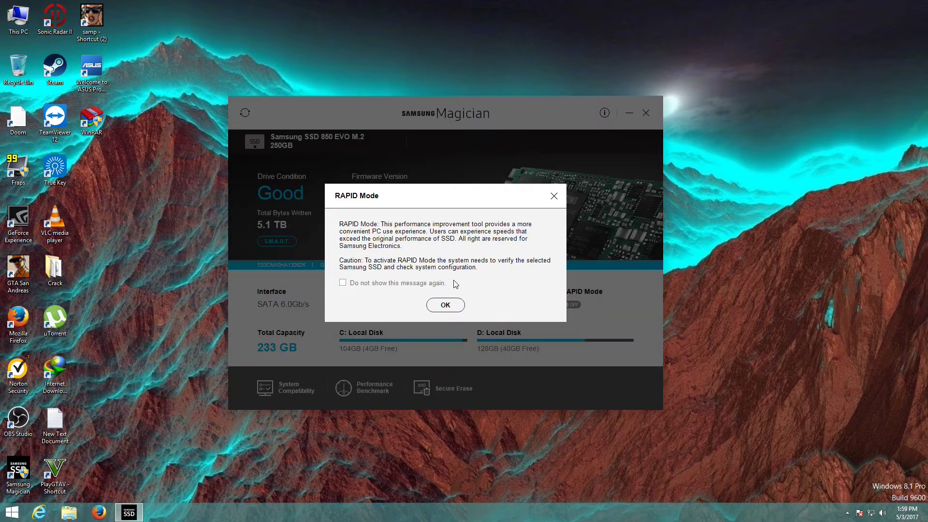
left_click(378, 282)
left_click(452, 305)
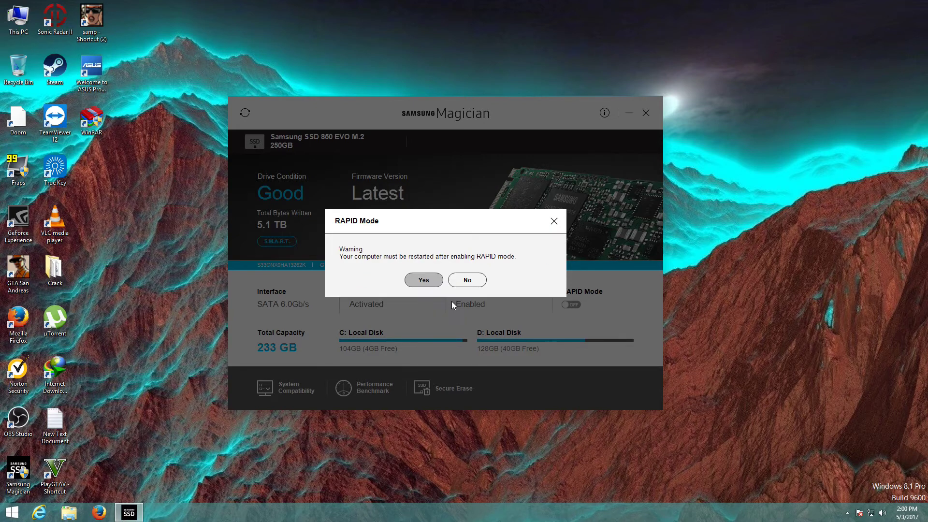
left_click(431, 279)
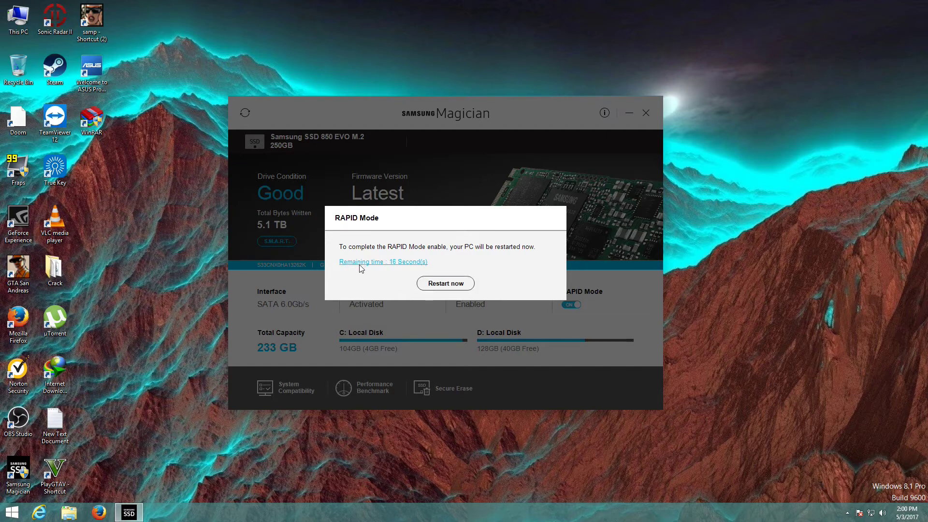
Step: Restart the PC to finish enabling RAPID Mode, then refresh the desktop
left_click(461, 285)
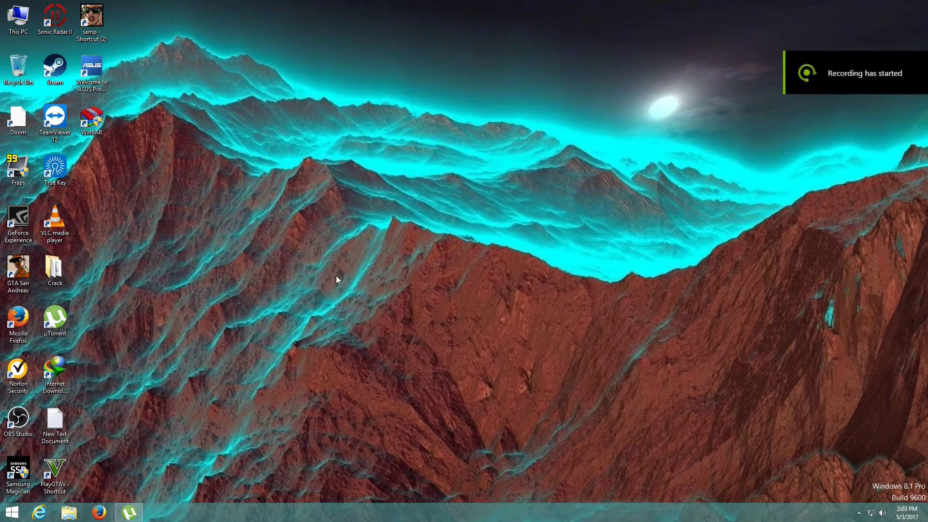
right_click(336, 276)
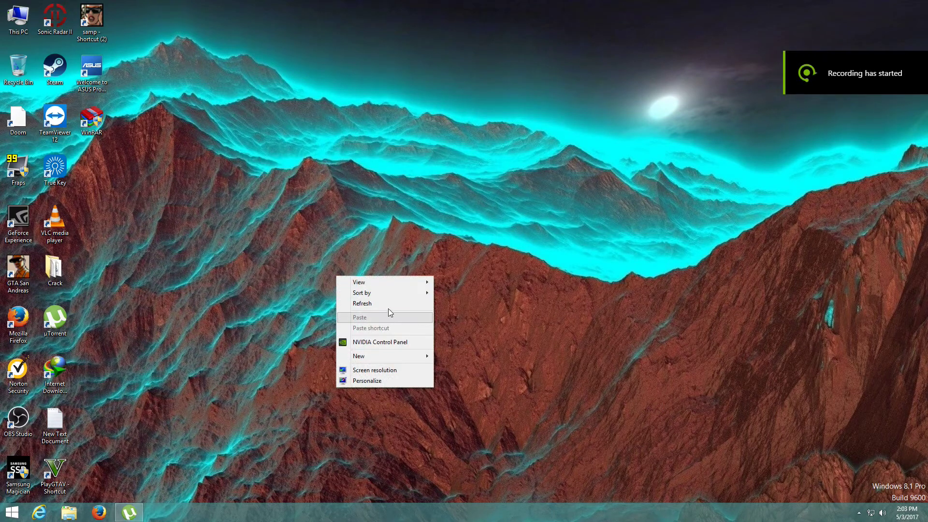
right_click(388, 303)
right_click(419, 335)
left_click(430, 363)
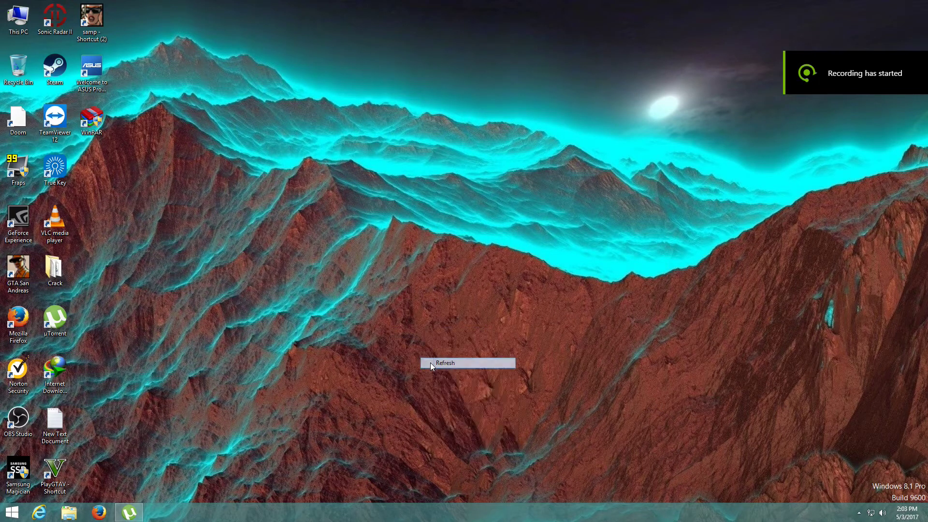
right_click(430, 363)
left_click(438, 389)
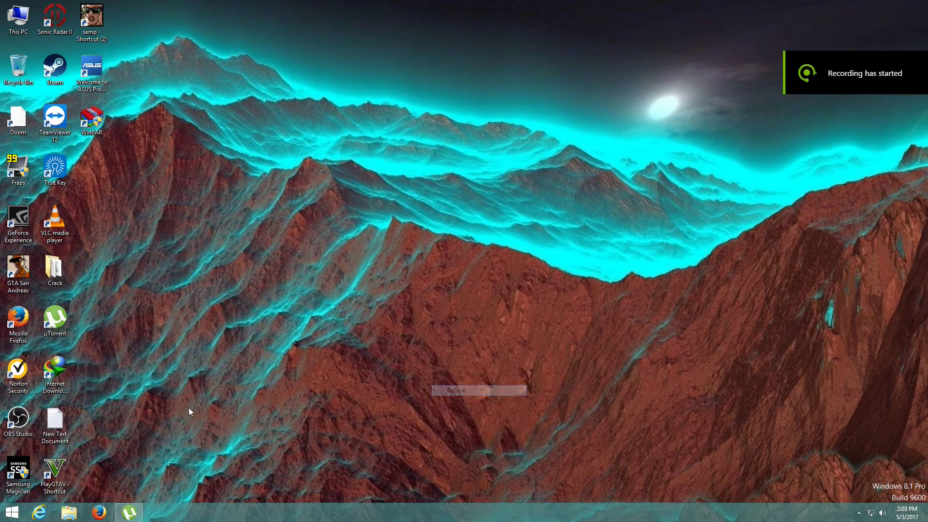
Step: Relaunch Samsung Magician with UAC approval and open the Performance Benchmark section
double_click(21, 482)
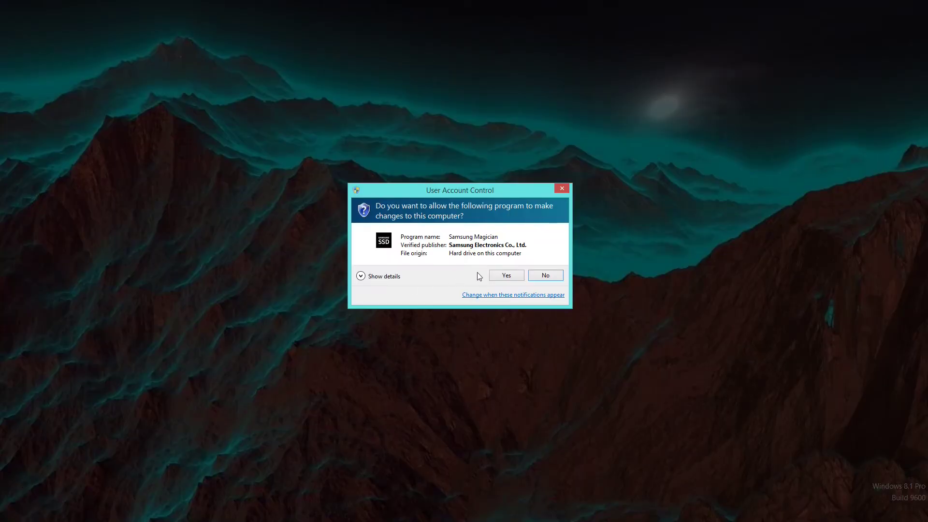
left_click(490, 272)
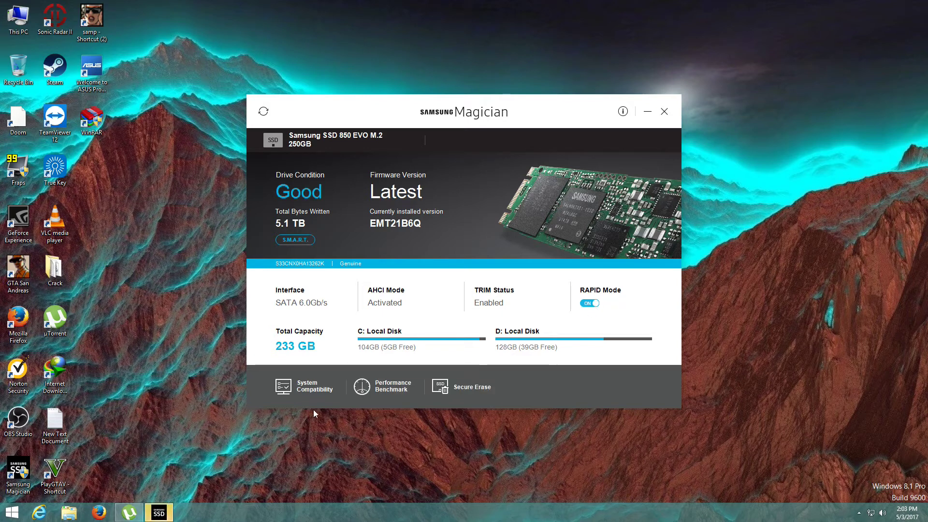
left_click(361, 371)
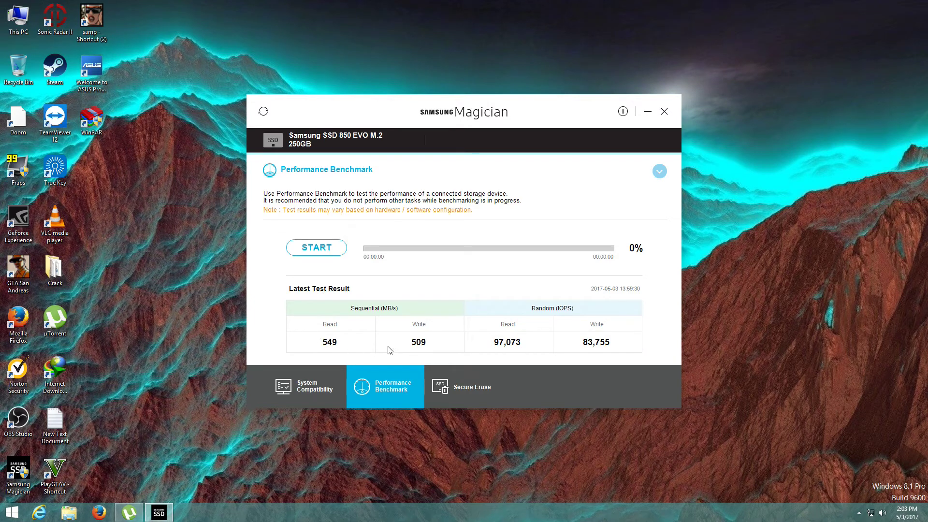
Step: Run the RAPID Mode benchmark to 7,138/4,801 MB/s and 227,316/159,137 IOPS
left_click(327, 248)
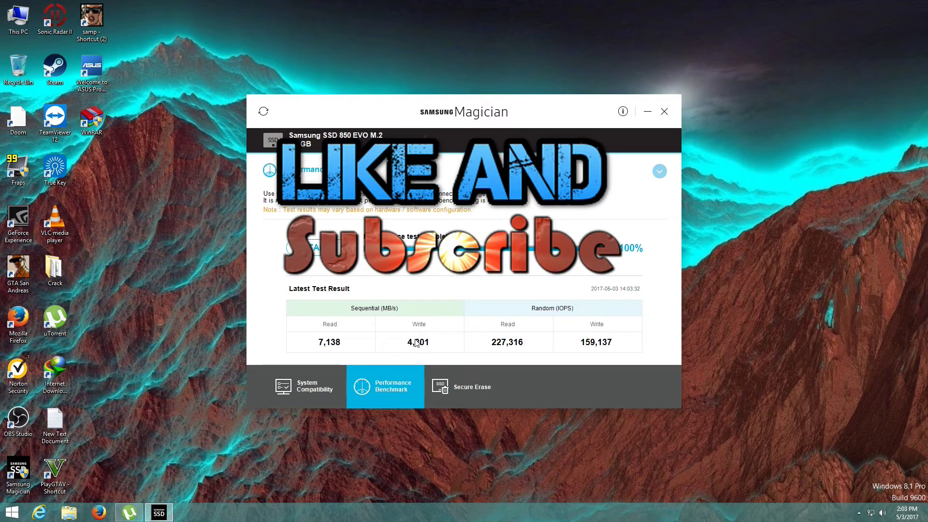
left_click_drag(498, 111, 403, 160)
Step: Close Samsung Magician and refresh the desktop
left_click(568, 163)
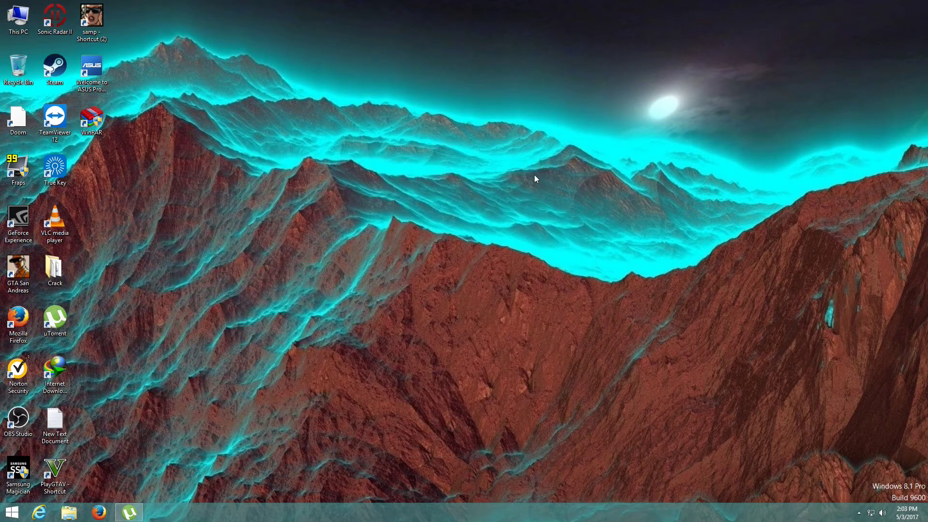
right_click(479, 195)
left_click(497, 221)
Step: Launch Firefox, go to Google, and search for 'smasung 850evo m.2'
left_click(100, 512)
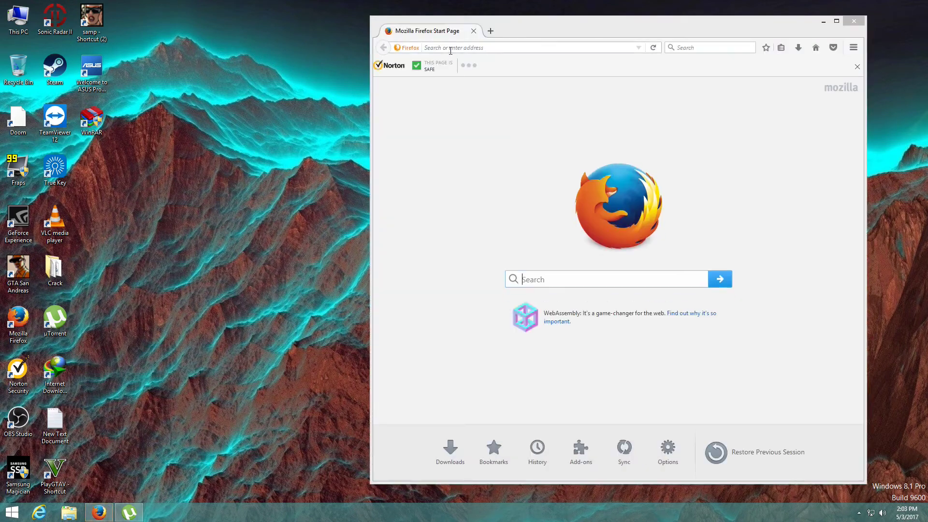
left_click(451, 48)
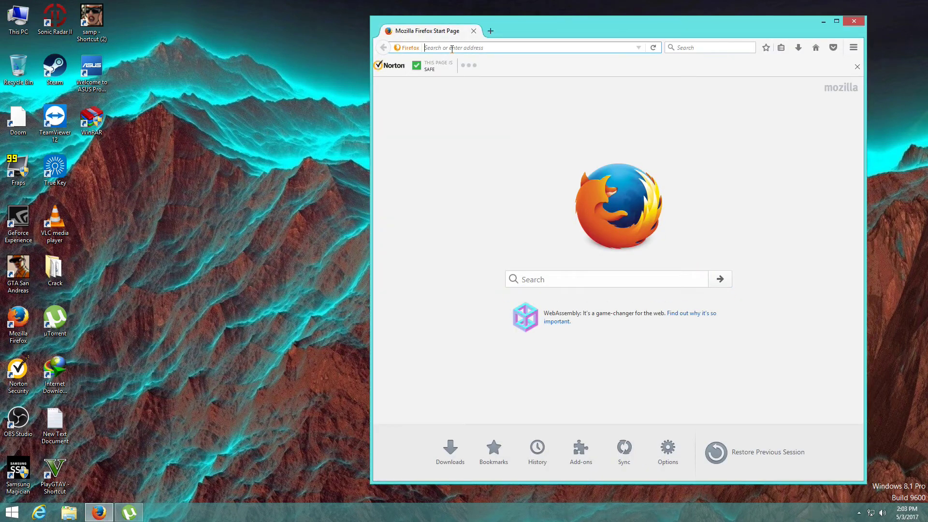
type("youtube.com/")
key("Return")
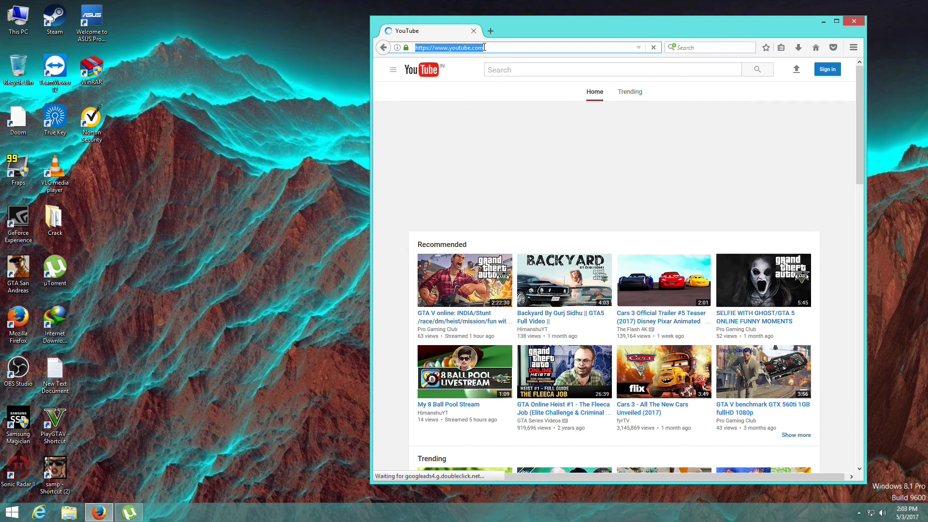
left_click(484, 47)
type("google")
key("Return")
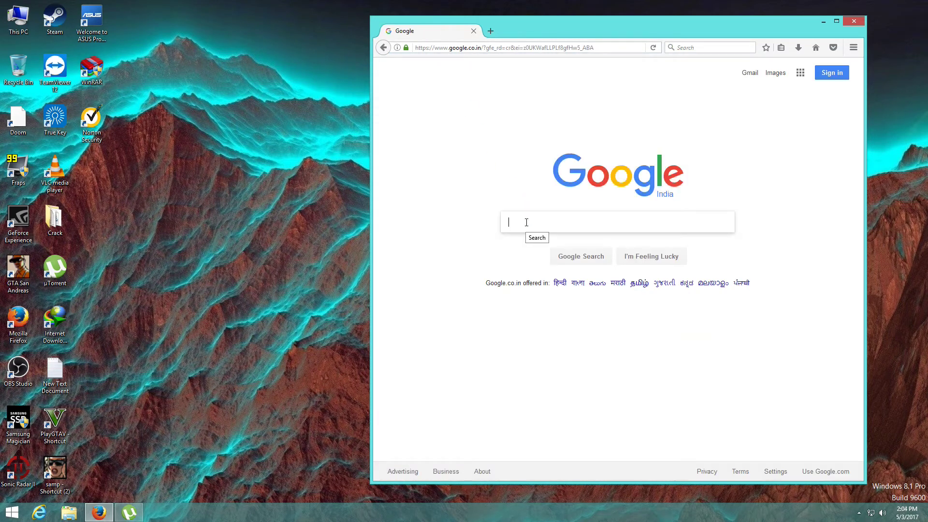
type("smasung")
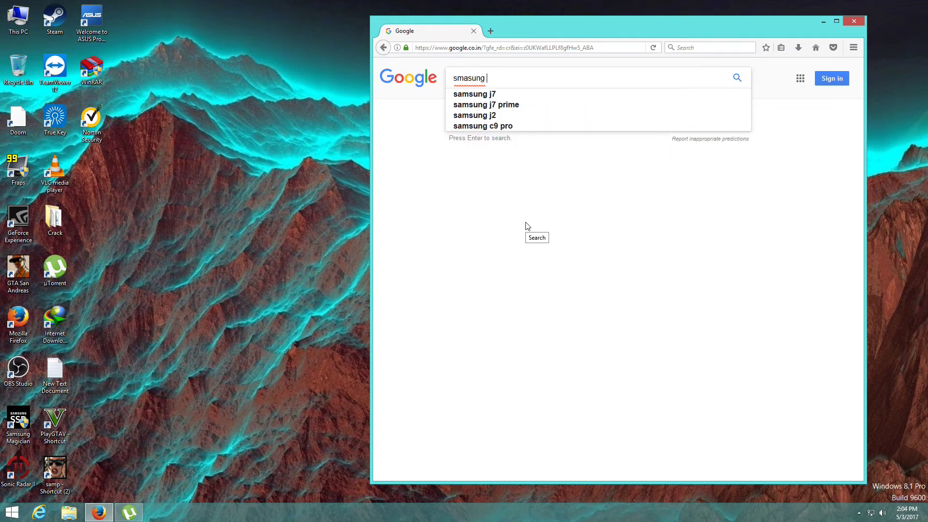
type(" 850")
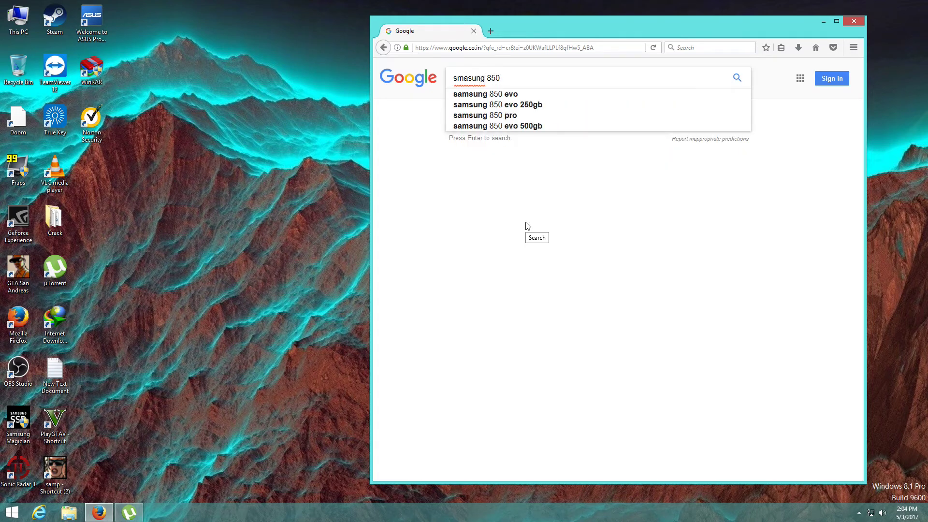
type("evo m.2")
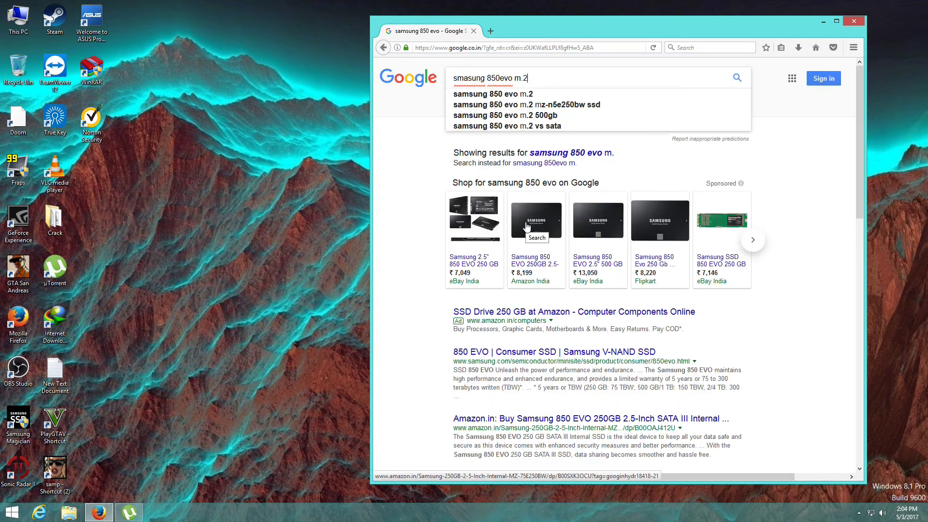
key("Return")
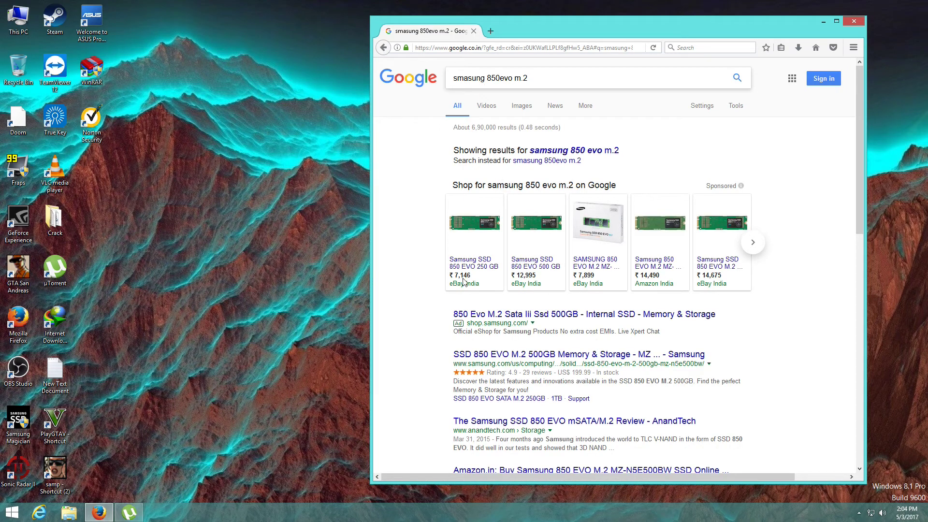
left_click(836, 21)
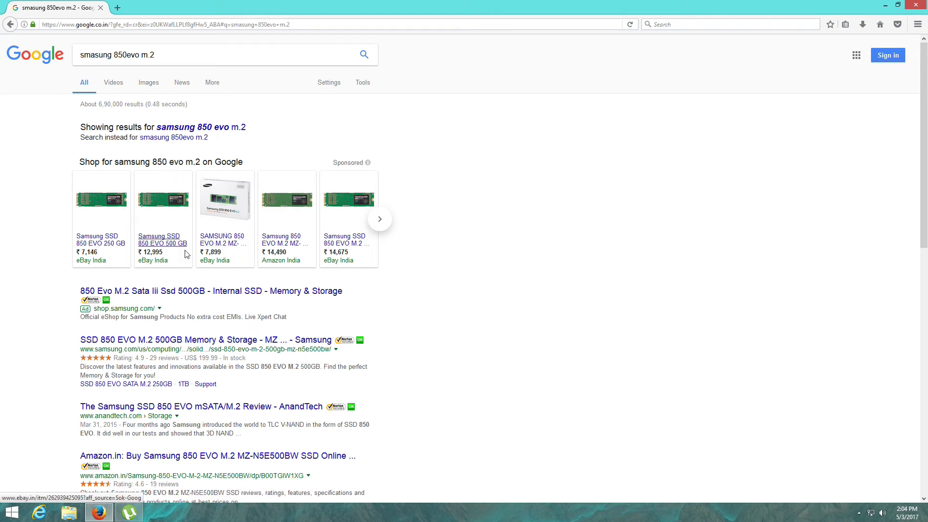
Step: Scroll the results and open samsung.com's SSD 850 EVO M.2 500GB page
mouse_move(159, 254)
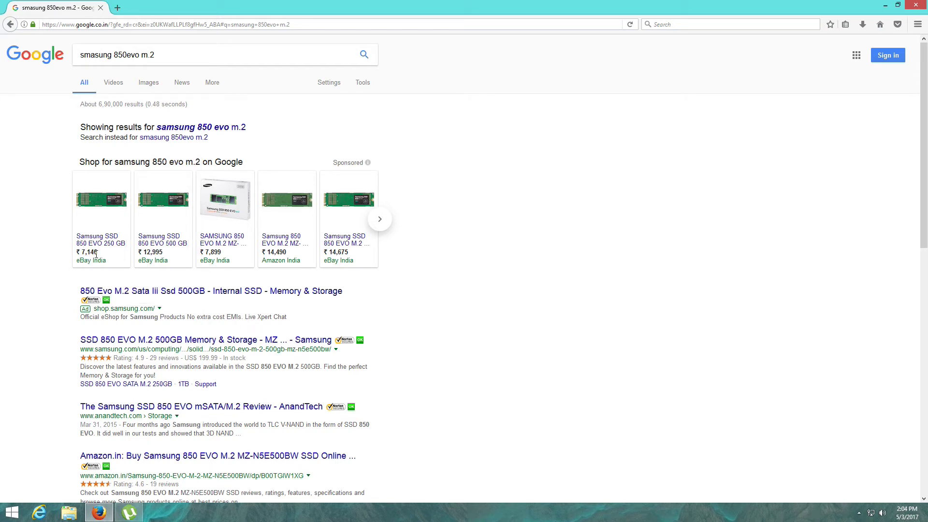
scroll(143, 278, "down", 4)
left_click(134, 233)
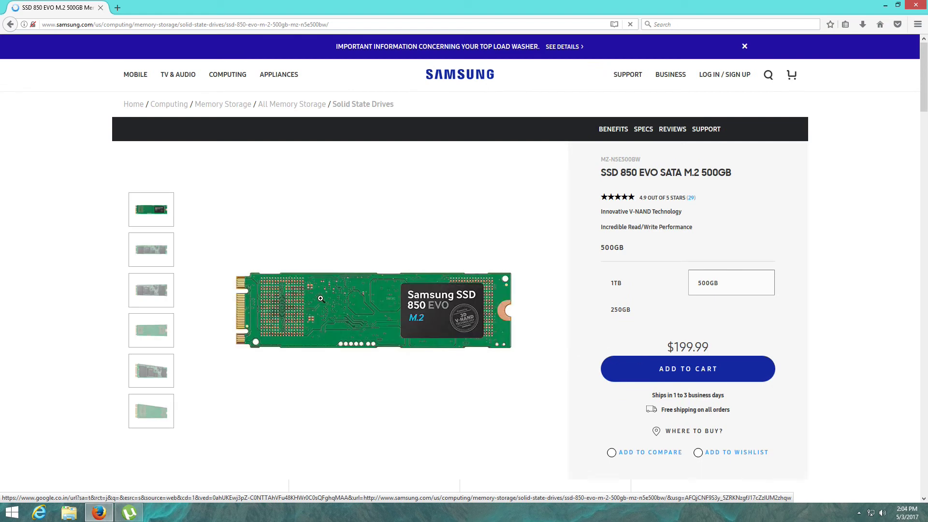
Step: Highlight the 540MB/s Seq. Read and 500MB/s Seq. Write figures
scroll(588, 270, "down", 10)
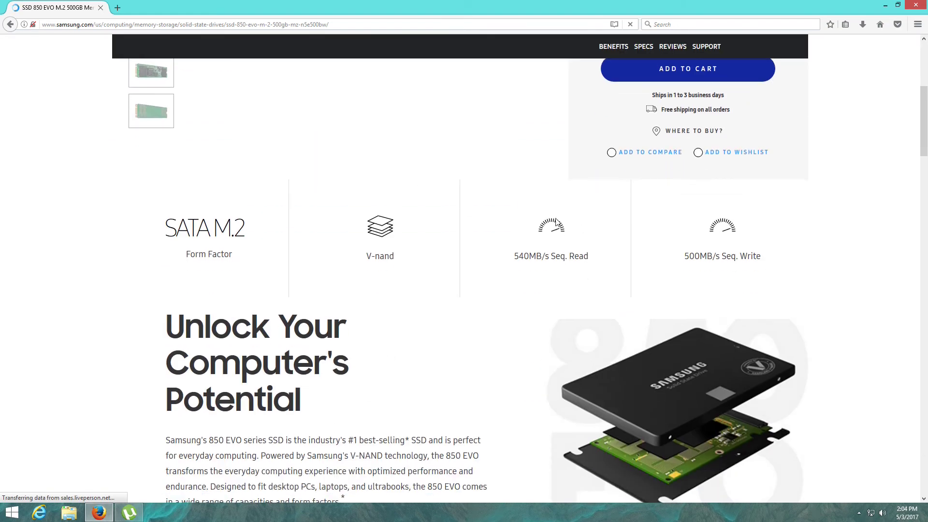
scroll(545, 222, "up", 6)
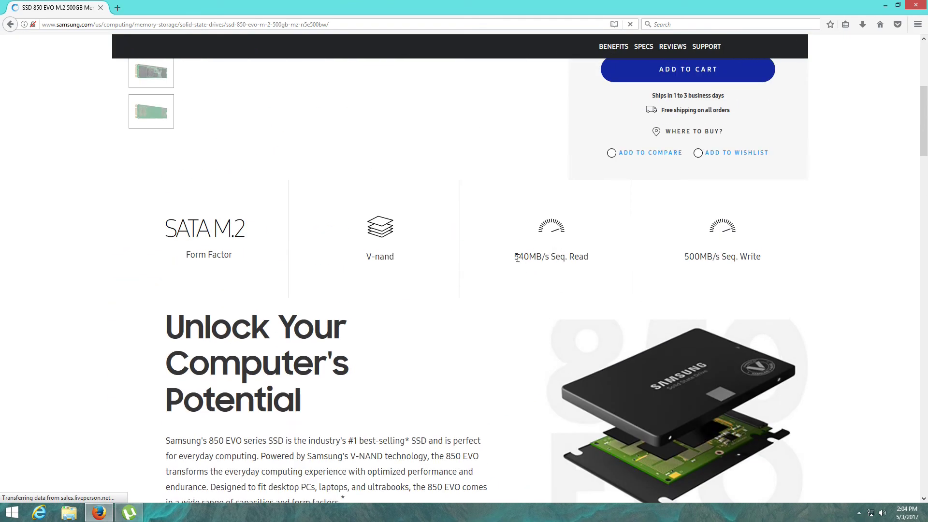
left_click_drag(517, 258, 601, 261)
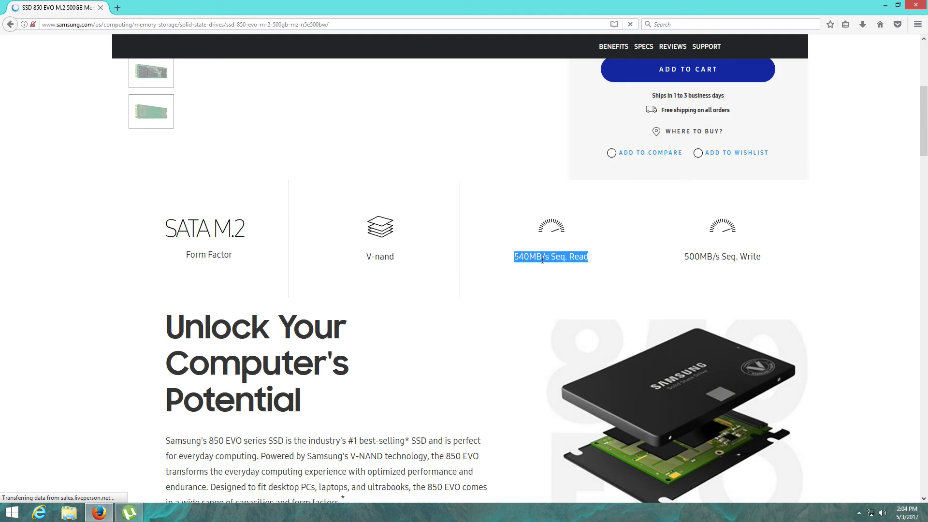
left_click_drag(675, 262, 797, 257)
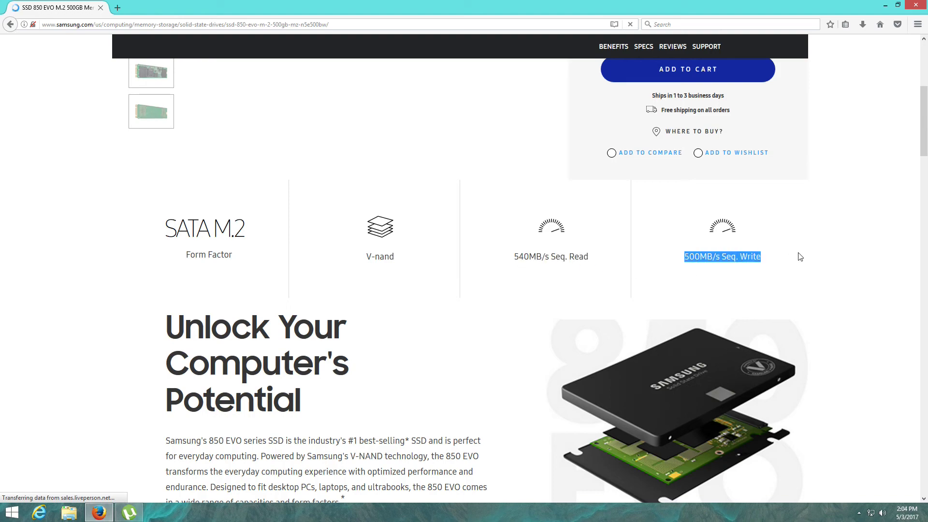
left_click(797, 256)
Step: Jump to the product's SPECS section, then hide Firefox
scroll(489, 294, "down", 6)
scroll(460, 223, "down", 10)
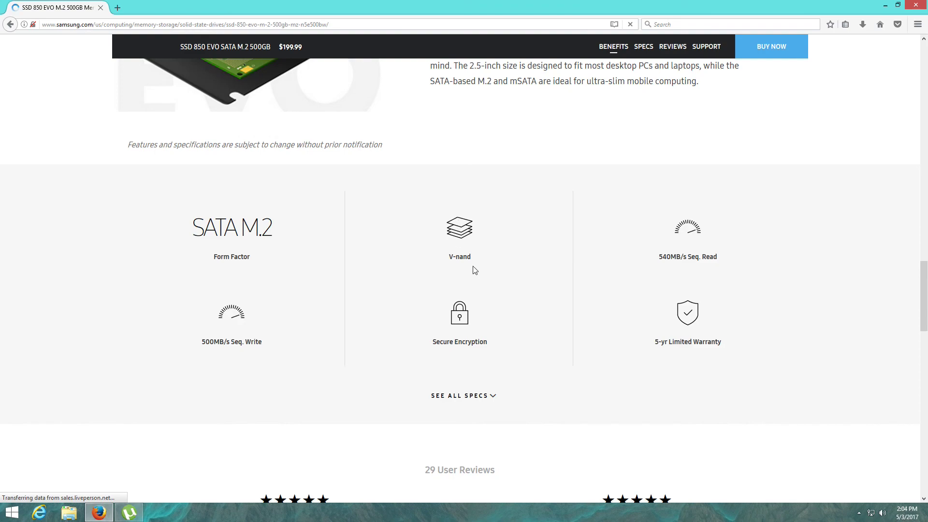
scroll(416, 275, "up", 15)
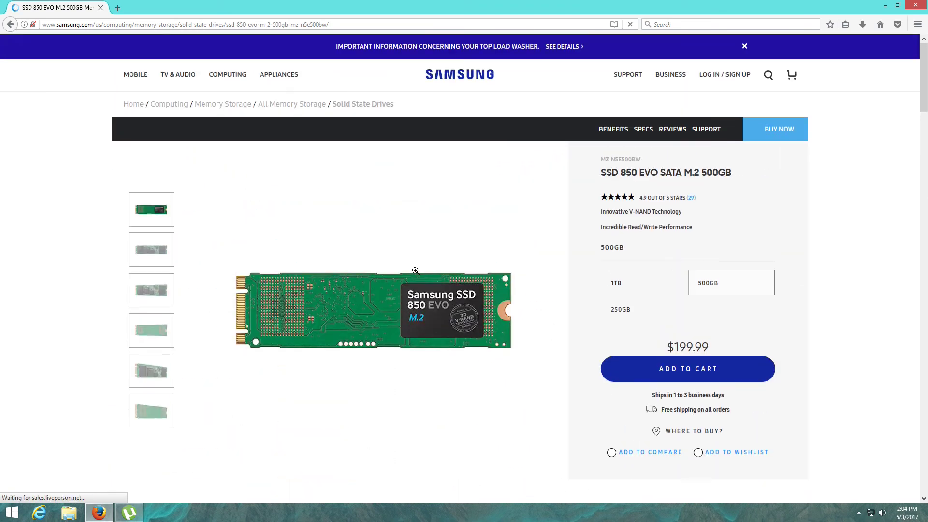
left_click(643, 129)
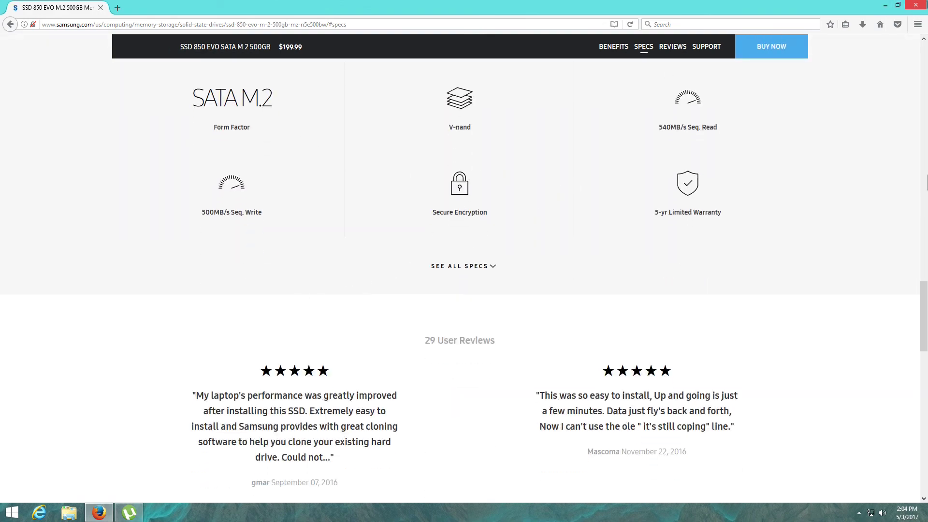
left_click(885, 5)
Step: Refresh the Windows desktop six times from its right-click menu
right_click(627, 162)
left_click(638, 188)
right_click(636, 187)
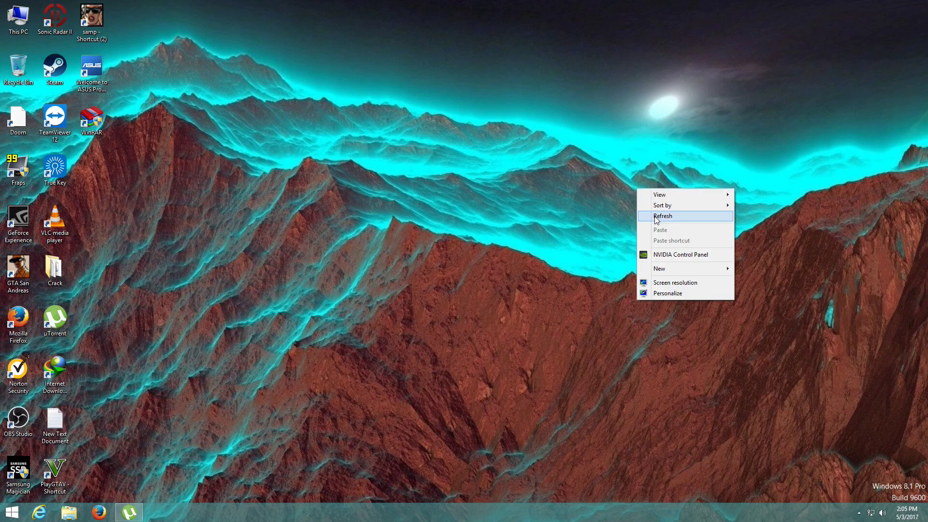
left_click(654, 214)
right_click(654, 217)
left_click(667, 244)
right_click(666, 242)
left_click(679, 272)
right_click(679, 274)
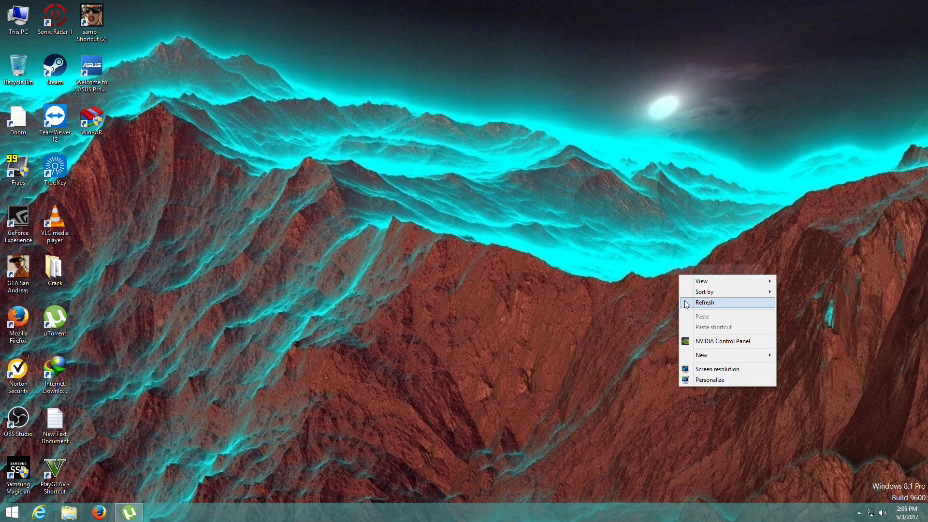
left_click(684, 301)
right_click(685, 303)
left_click(698, 329)
right_click(697, 329)
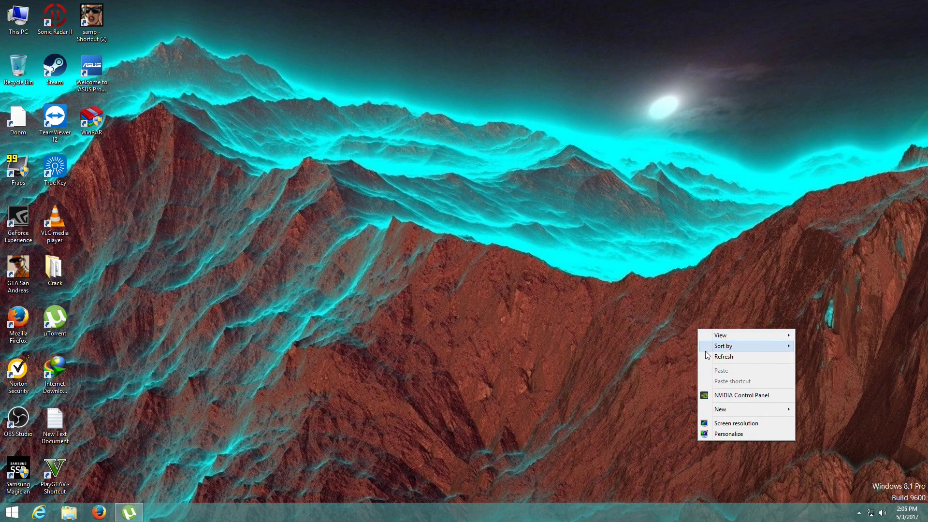